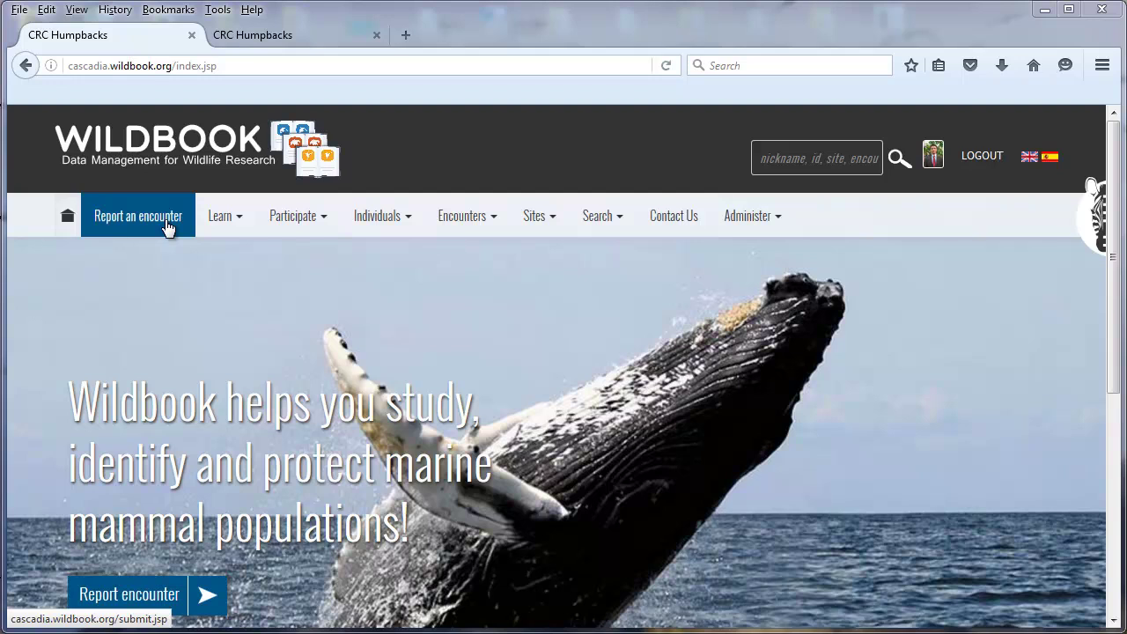
Submit a new encounter report with the fluke photo 20080618-D6-ABD_0039.JPG attached.
click(167, 228)
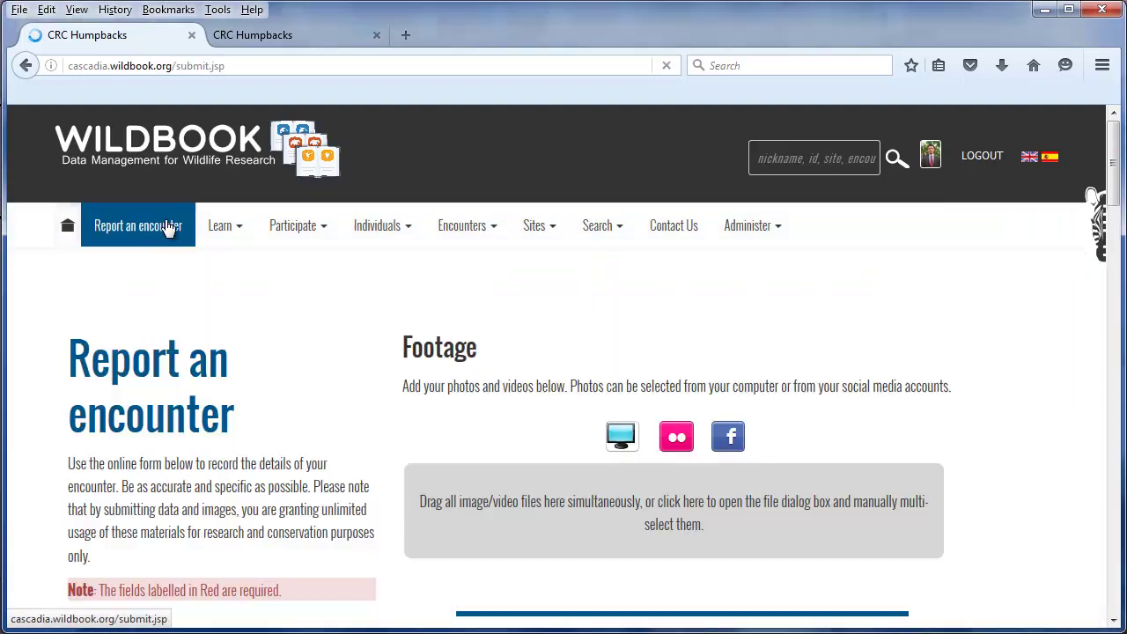
click(849, 509)
click(324, 119)
click(838, 396)
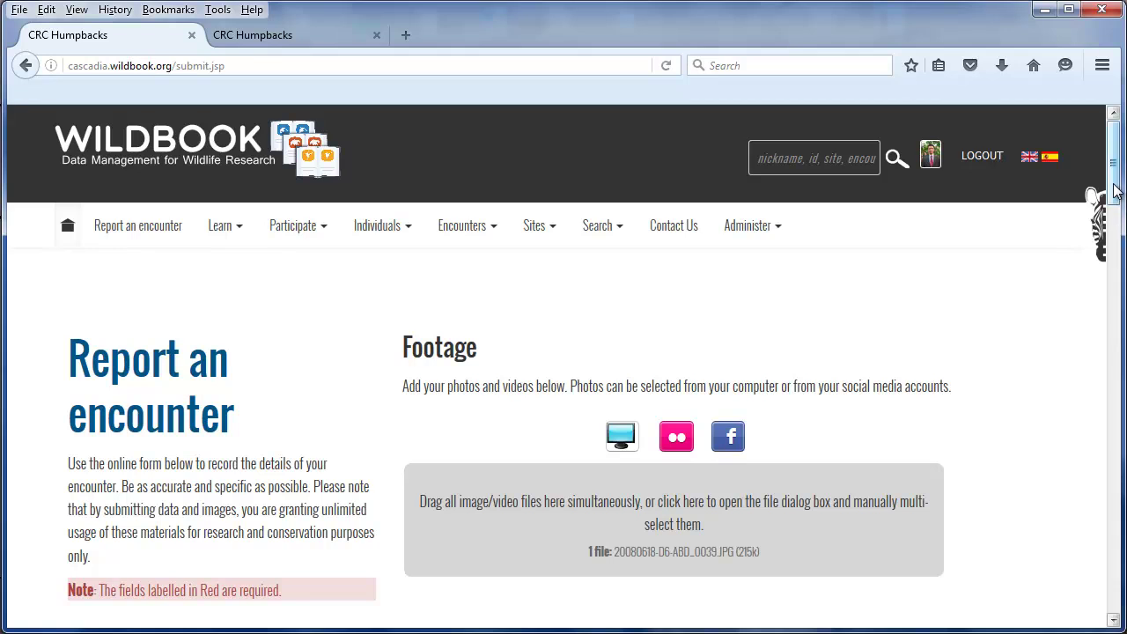
drag(1115, 192, 1121, 331)
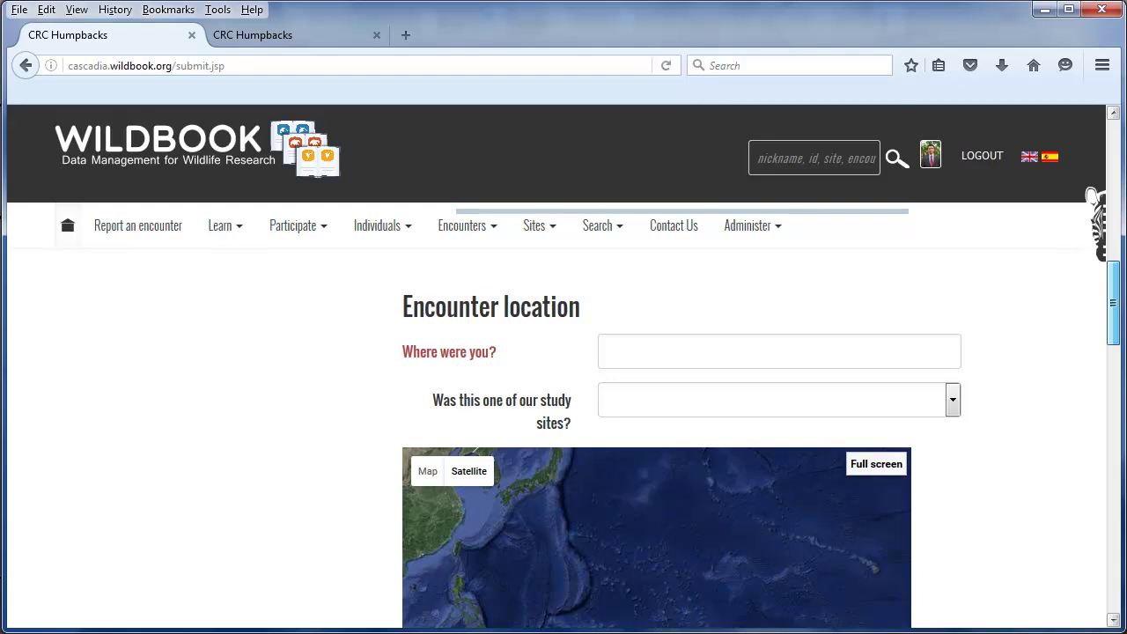
scroll(1092, 195, down, 6)
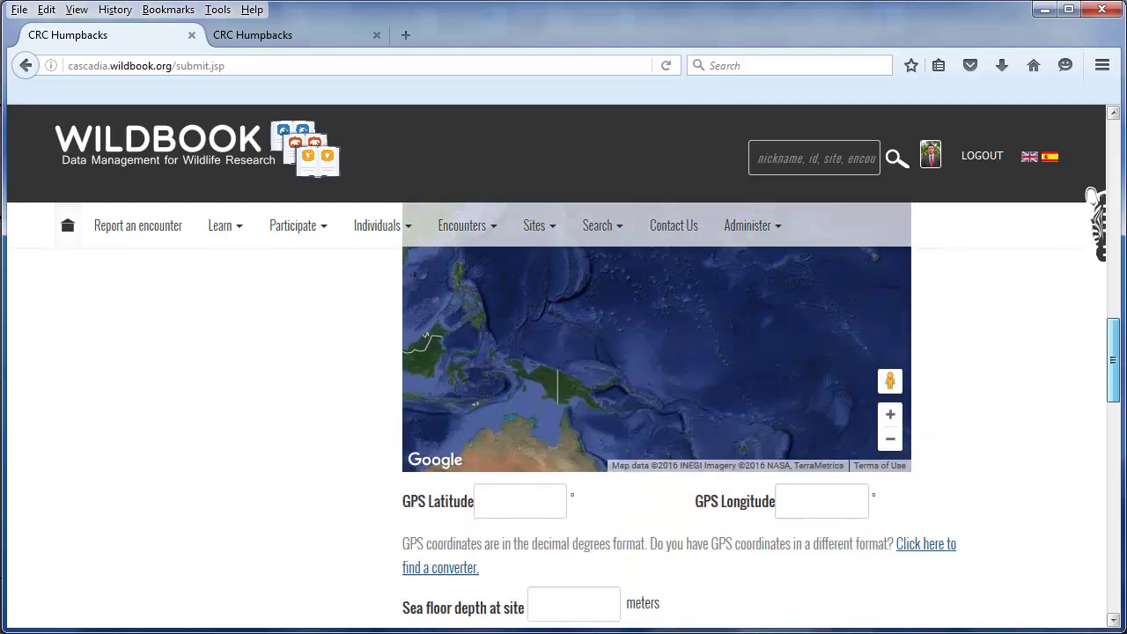
scroll(1092, 196, down, 6)
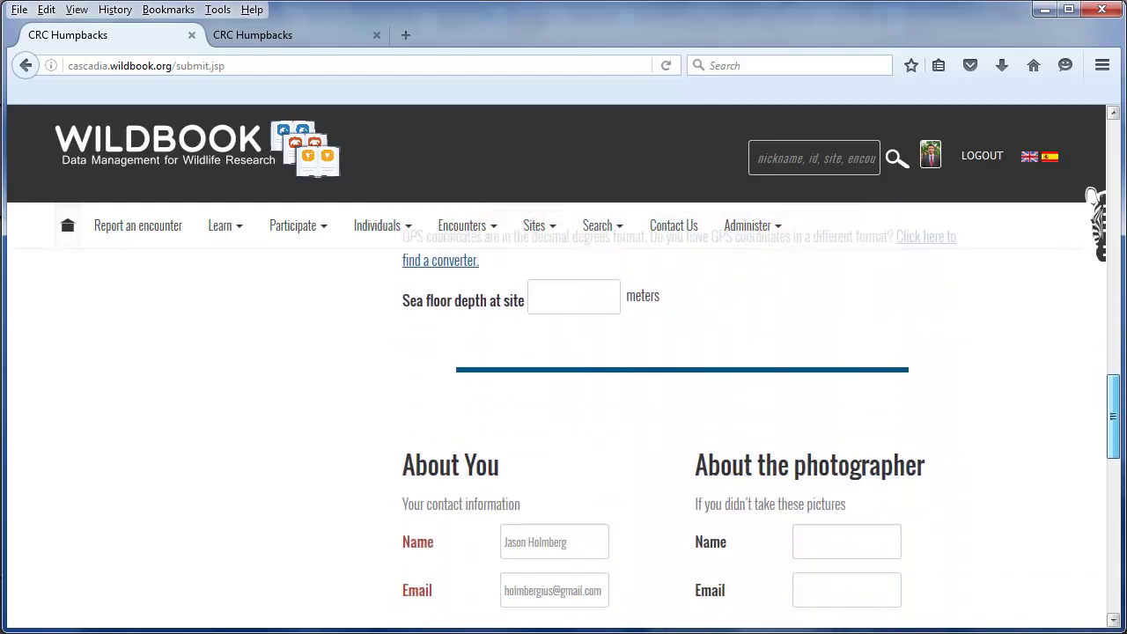
scroll(1092, 196, down, 6)
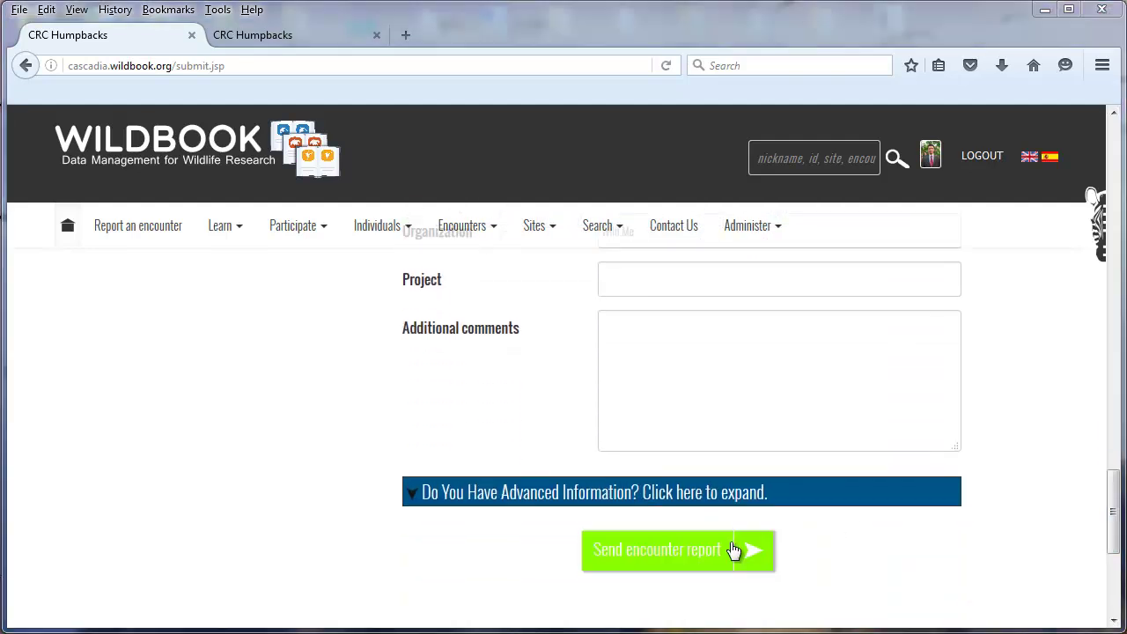
click(731, 552)
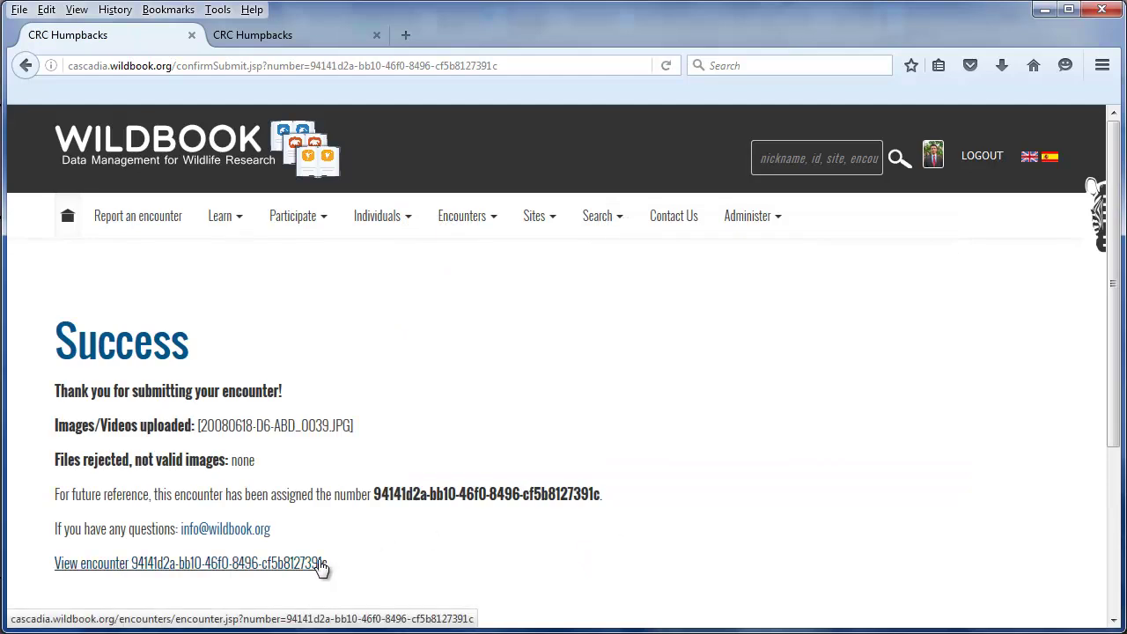
Open the new encounter and start a new matching scan on its gallery fluke image.
click(319, 564)
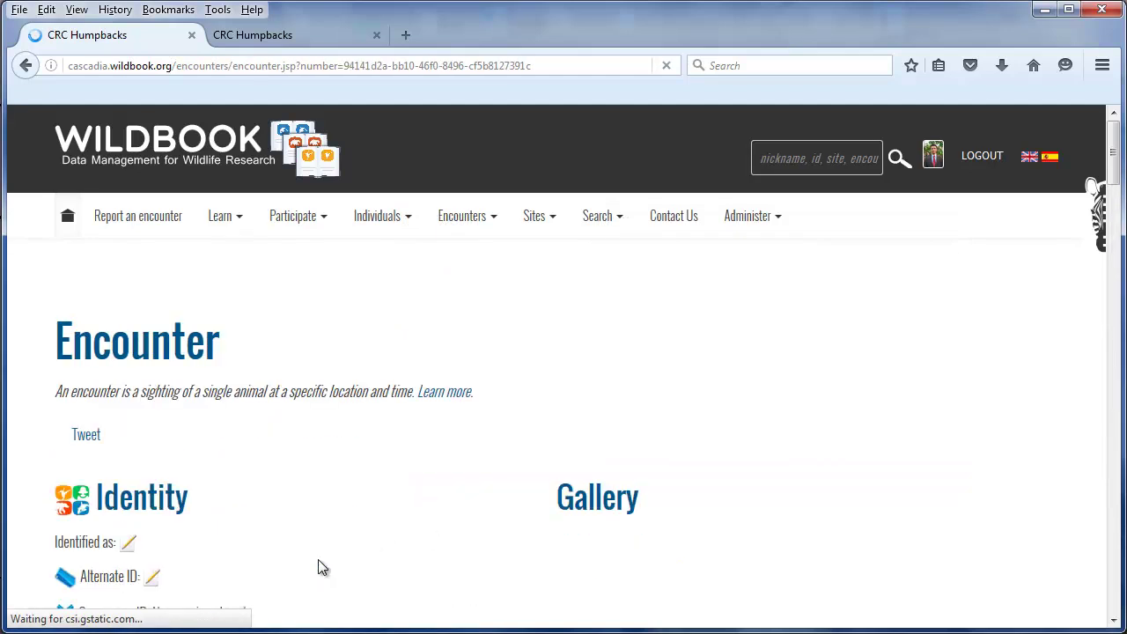
scroll(1113, 176, down, 3)
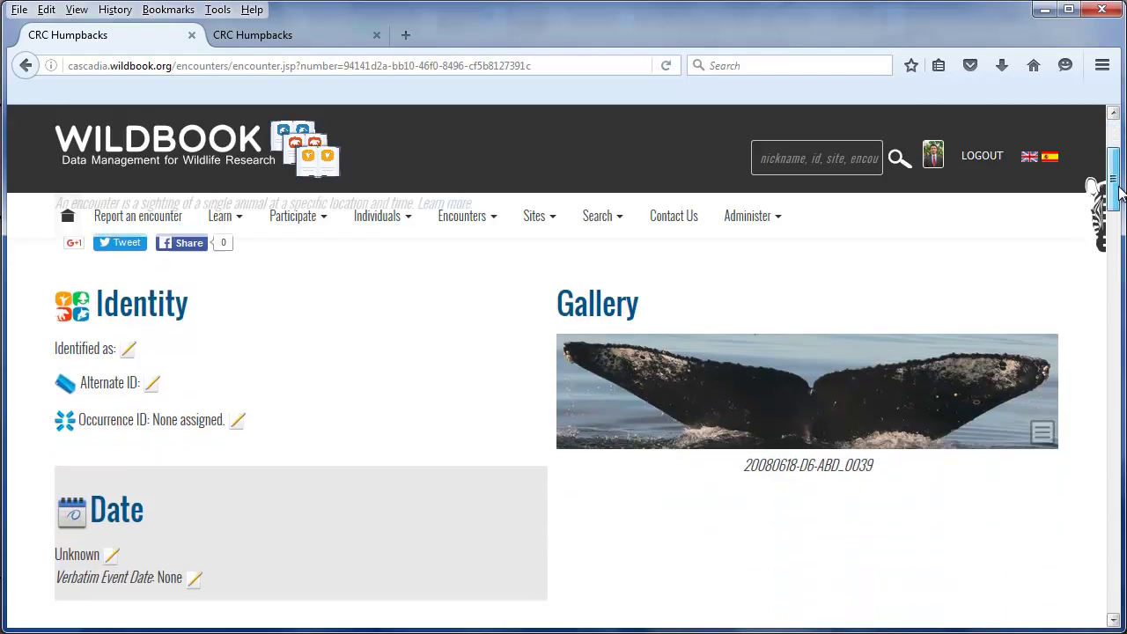
click(1042, 407)
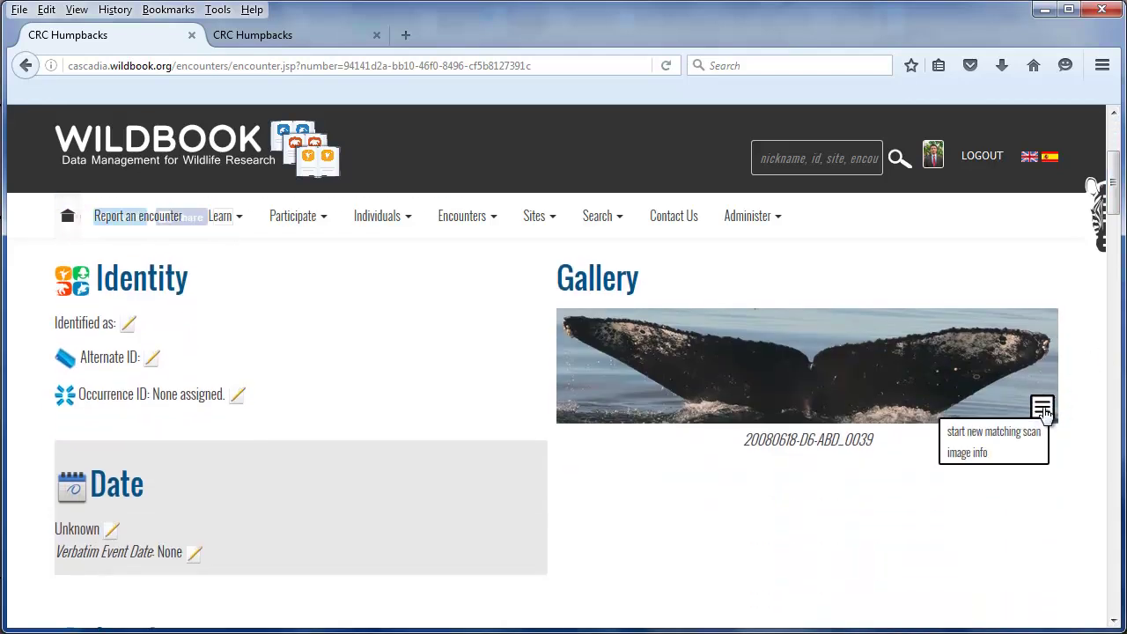
click(1040, 439)
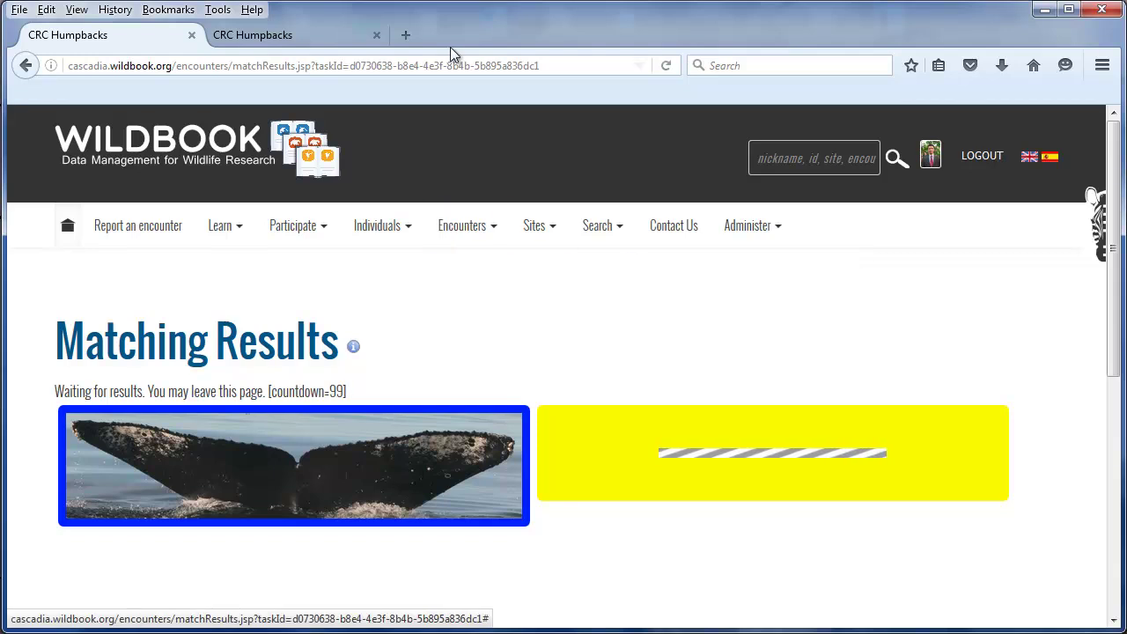
Load cascadia.wildbook.org in a new browser tab.
click(405, 35)
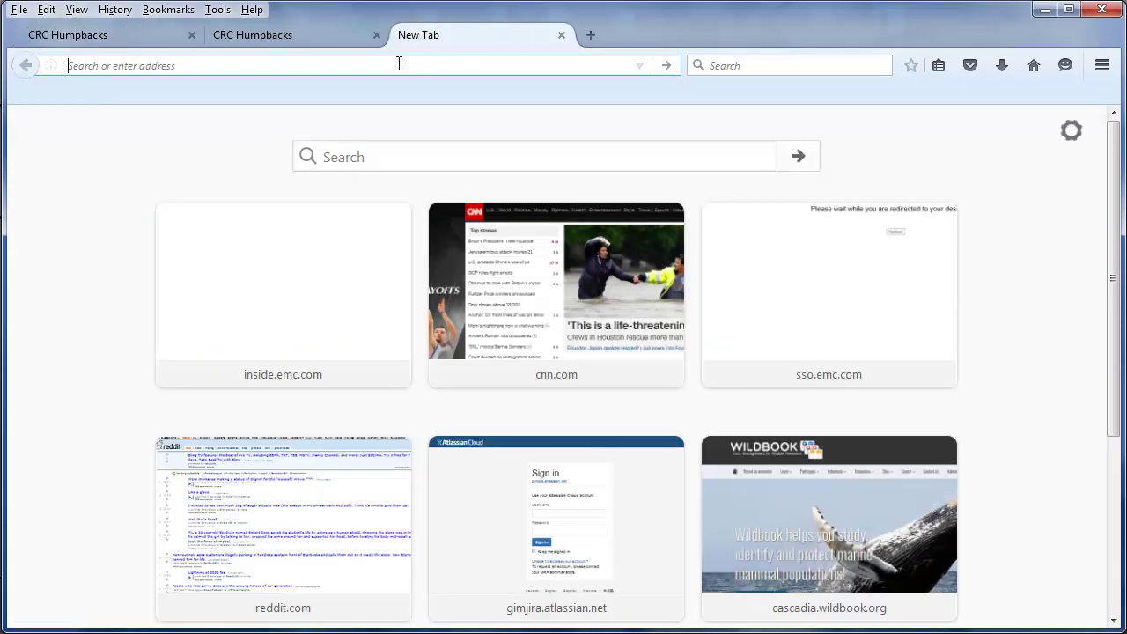
text(ca)
key(Return)
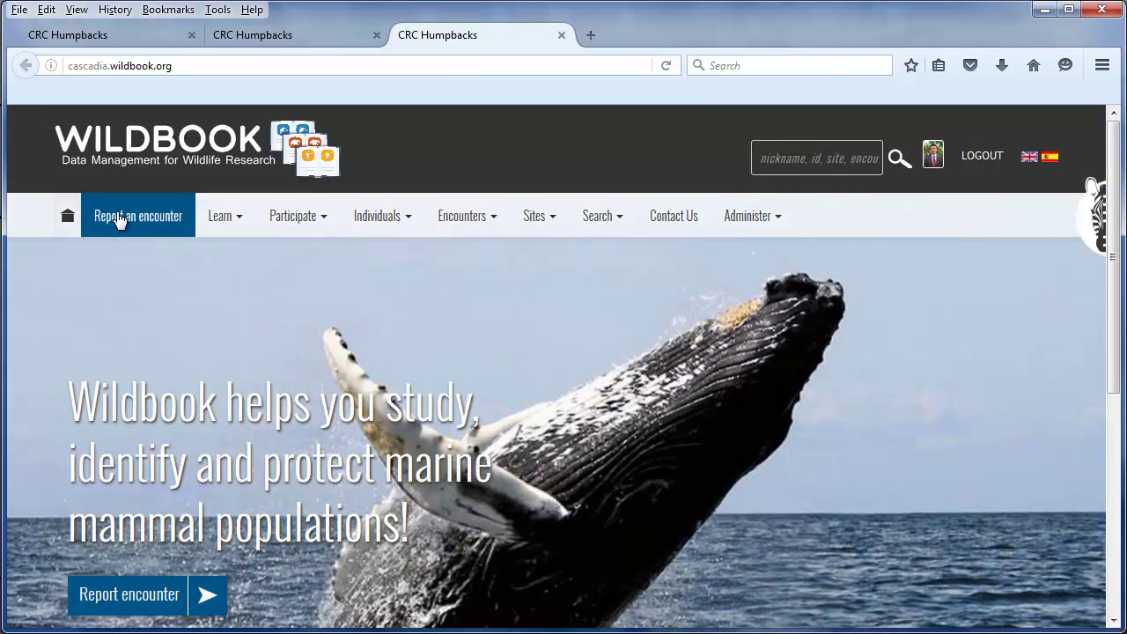
Report an encounter with fluke photo 20100731-JAC-0018.jpg attached and send it.
click(123, 221)
click(622, 503)
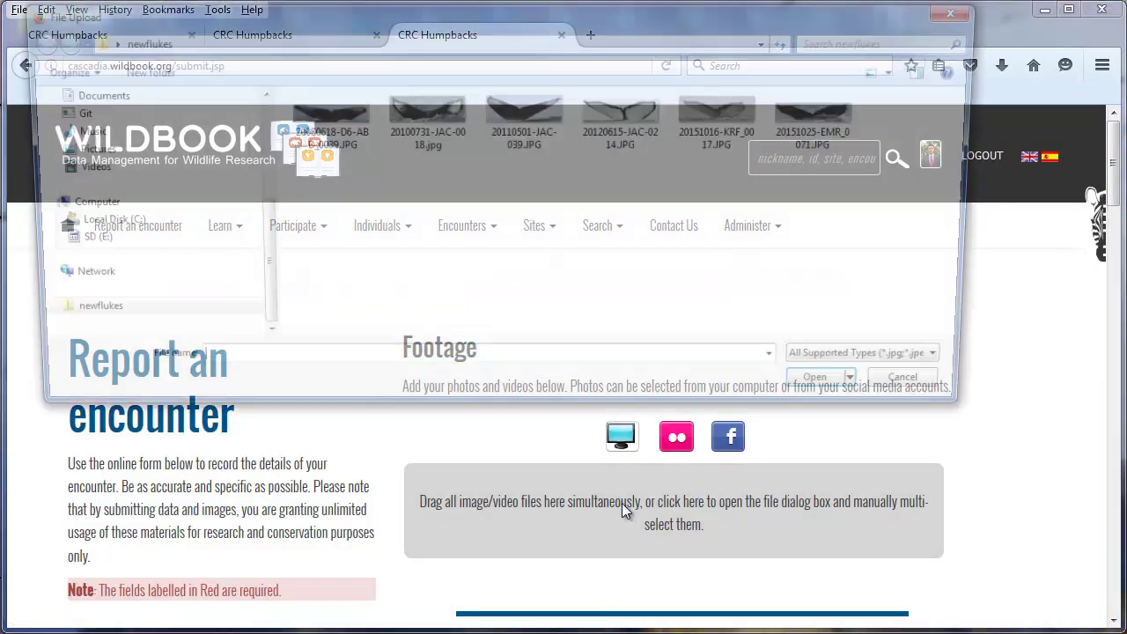
click(431, 143)
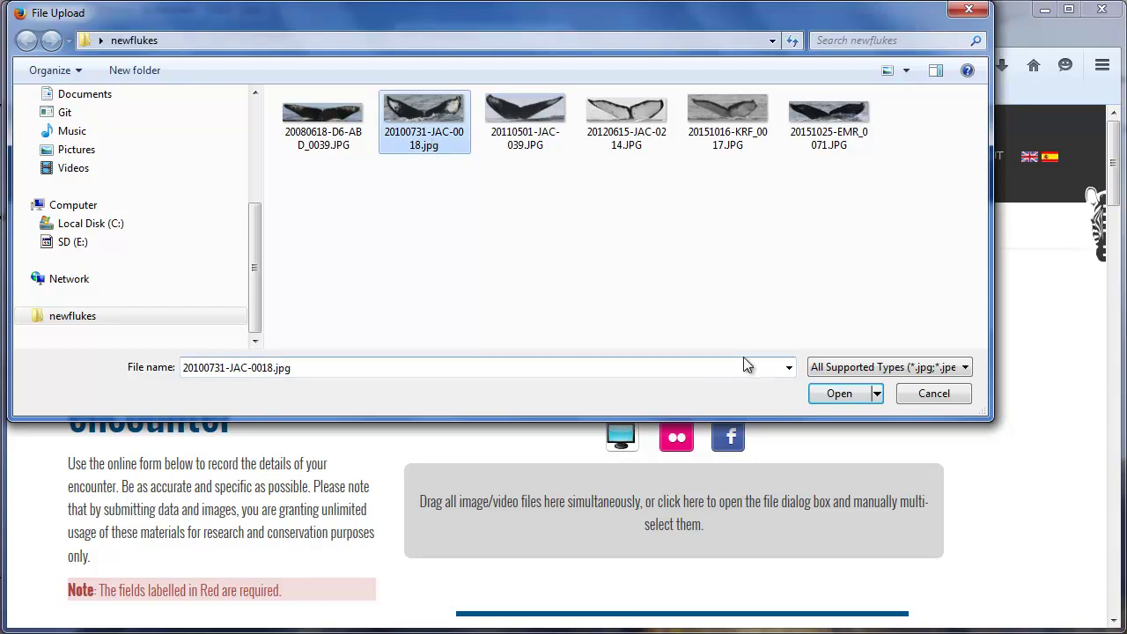
click(862, 395)
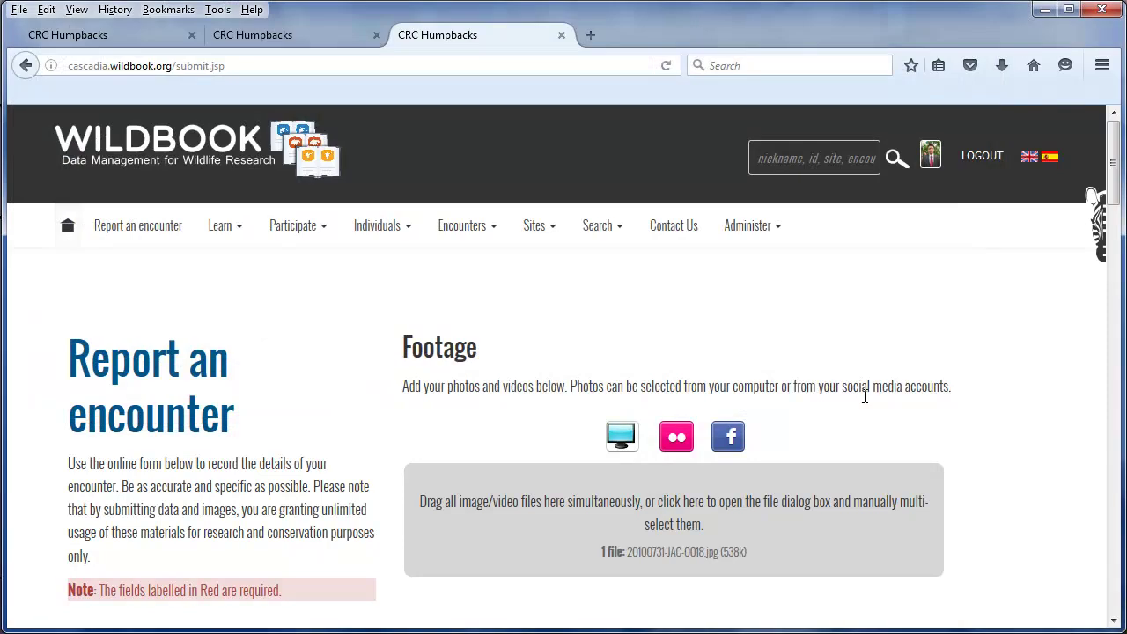
drag(1111, 190, 1121, 561)
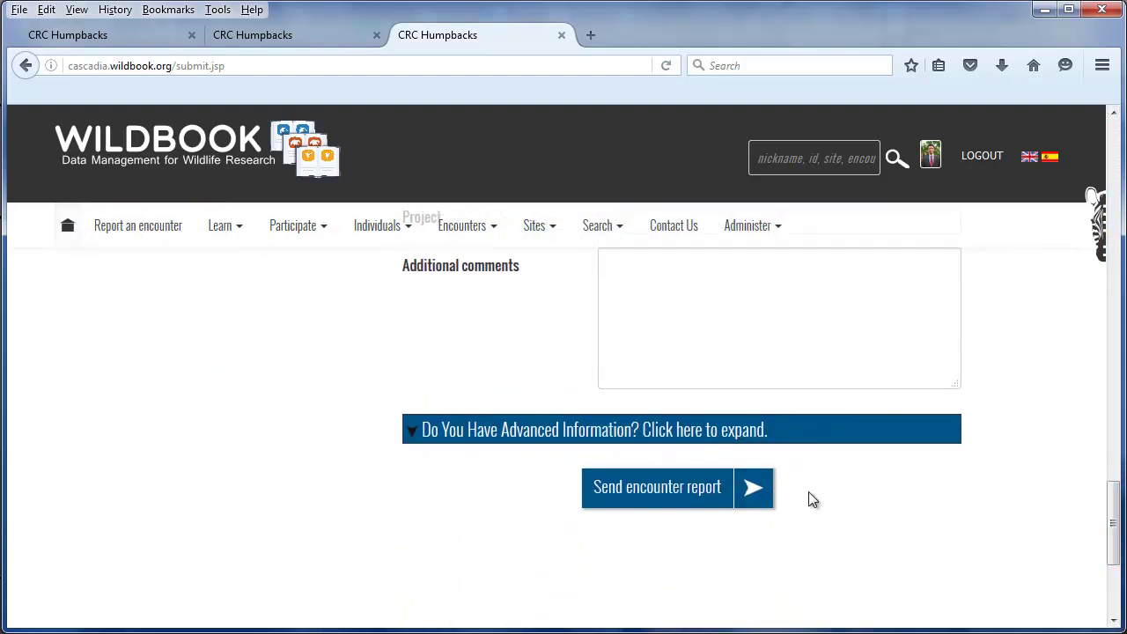
click(722, 489)
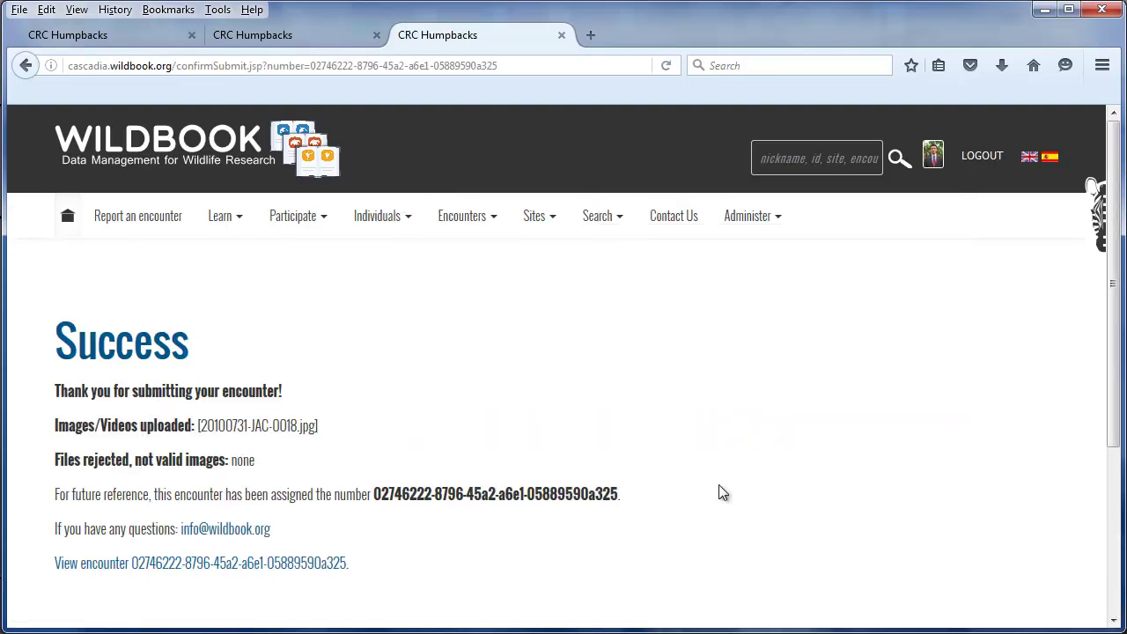
Start a new matching scan on the second encounter's fluke image, then show the Encounter Search Results tab.
click(338, 568)
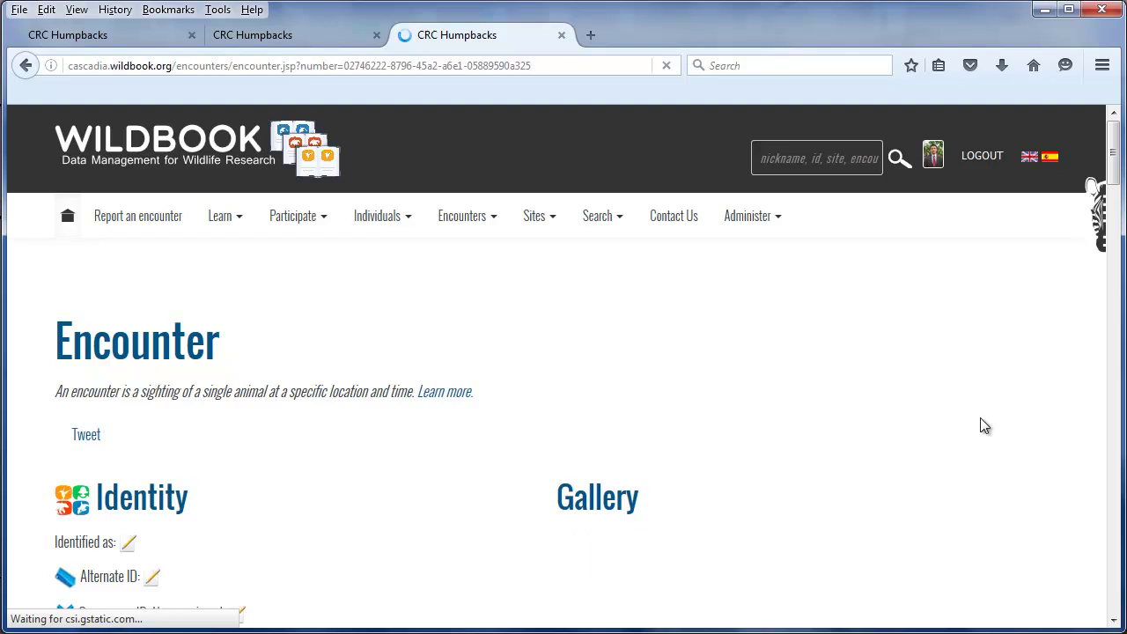
scroll(1113, 181, down, 3)
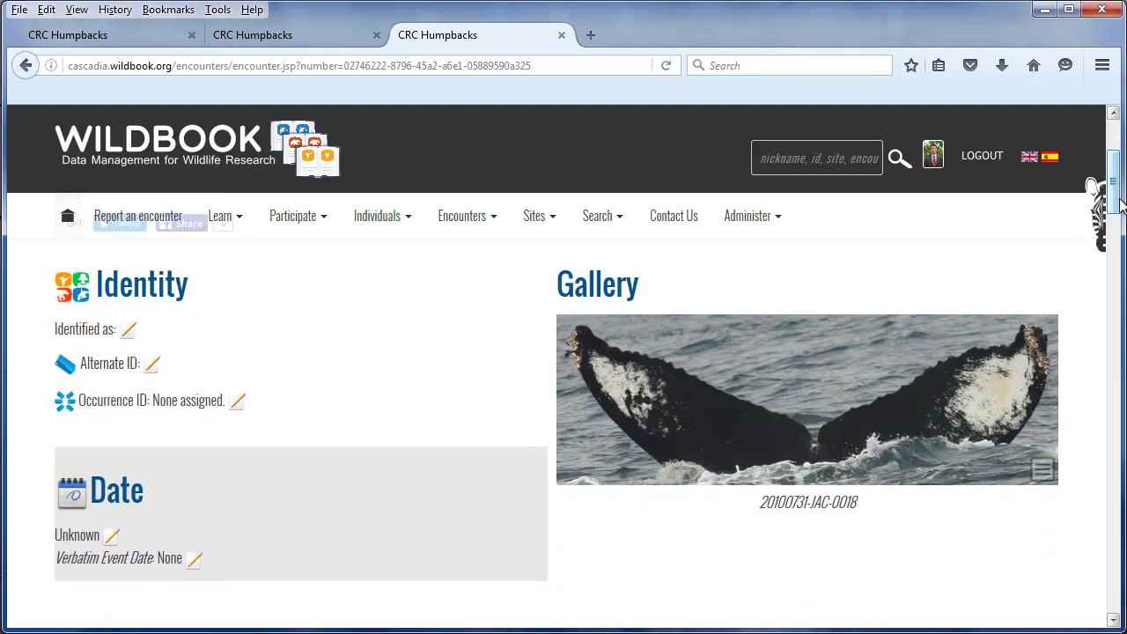
click(1038, 476)
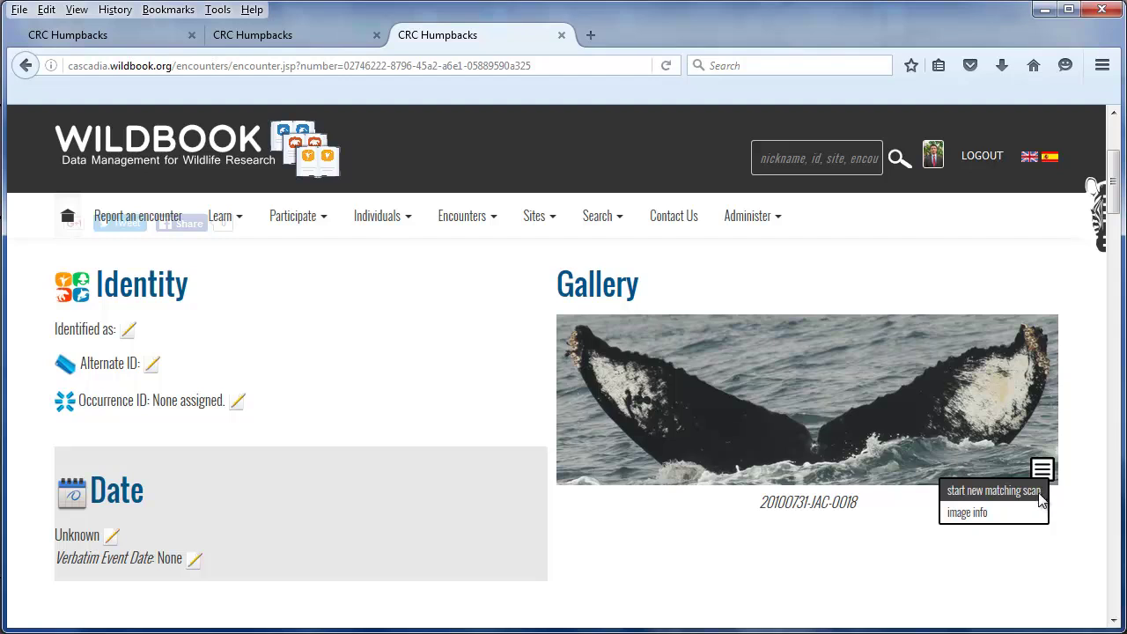
click(1039, 492)
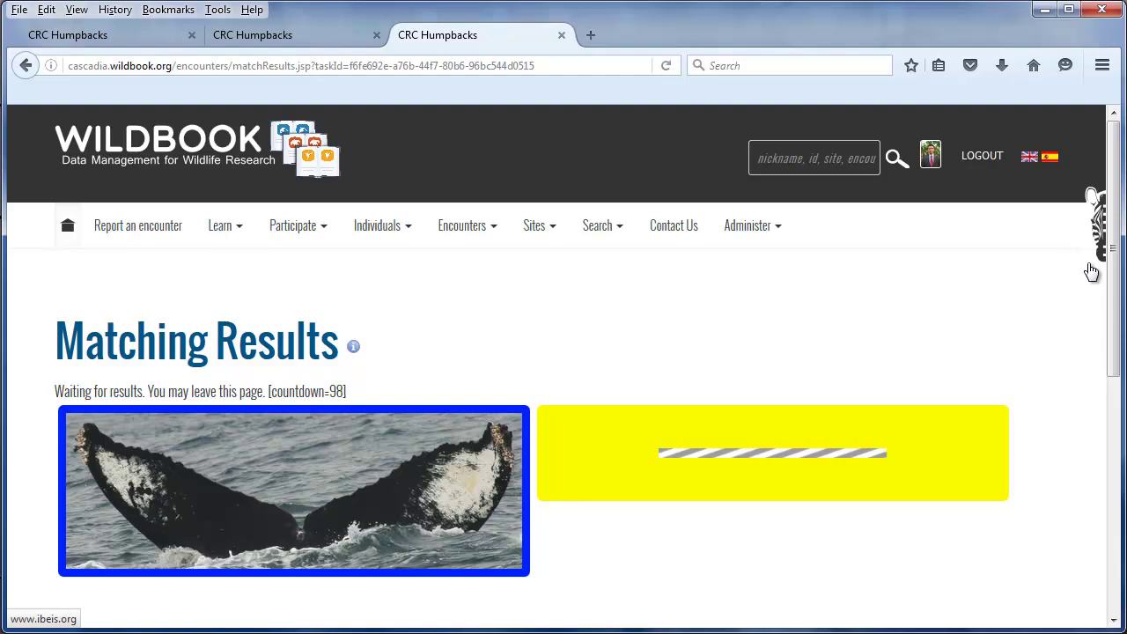
click(286, 37)
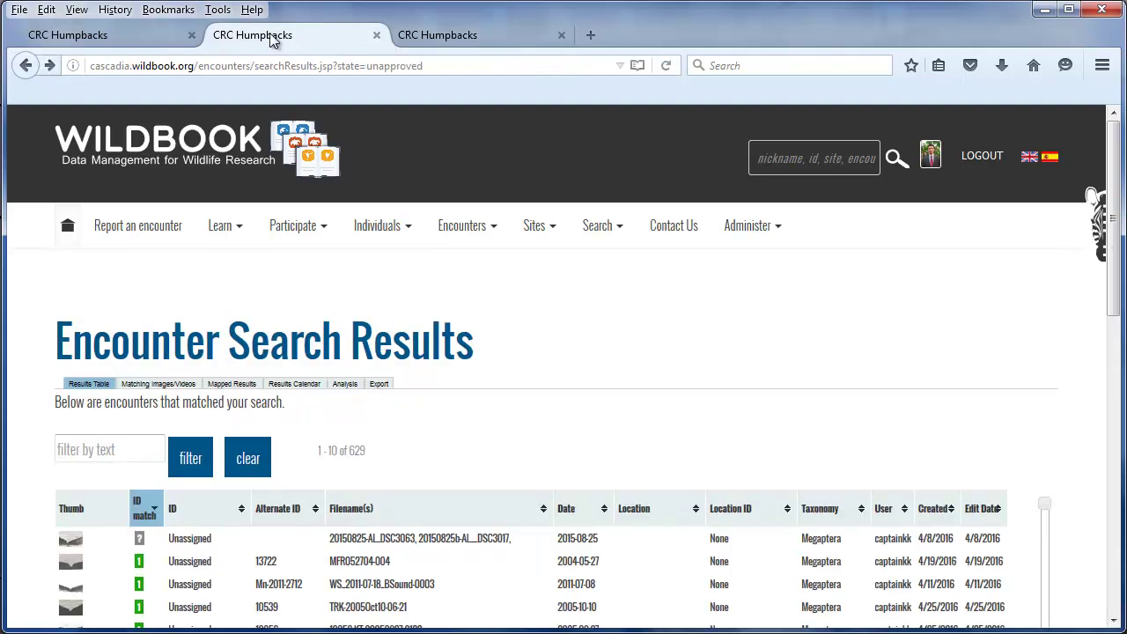
Review the first fluke's two candidate matches, then show the second fluke's five matches (top score 30.27).
click(155, 34)
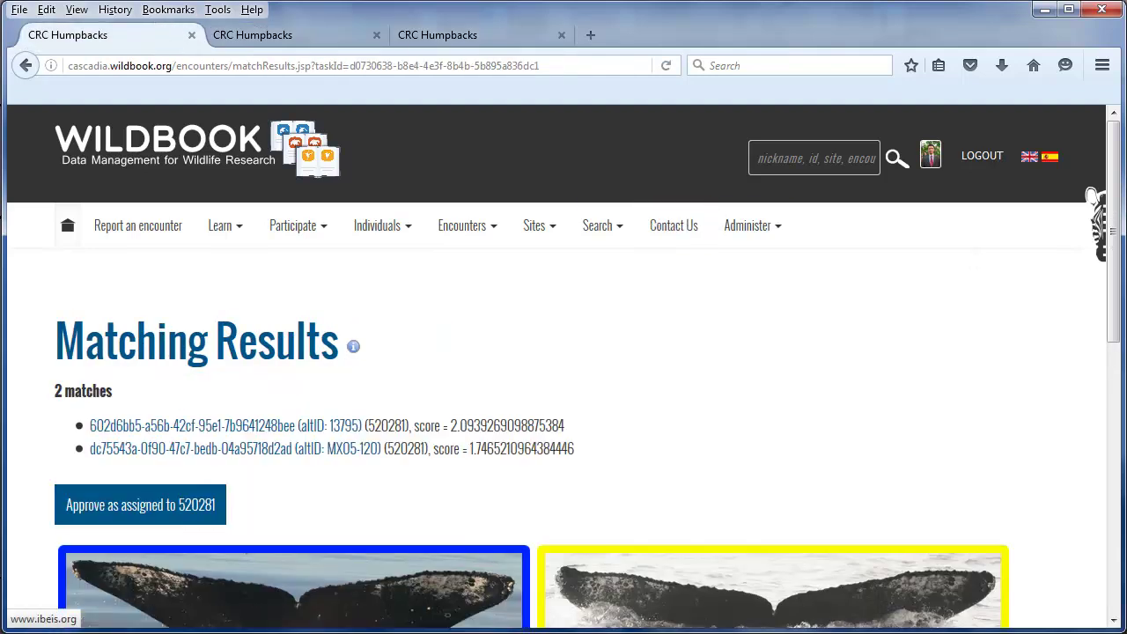
scroll(1120, 262, down, 2)
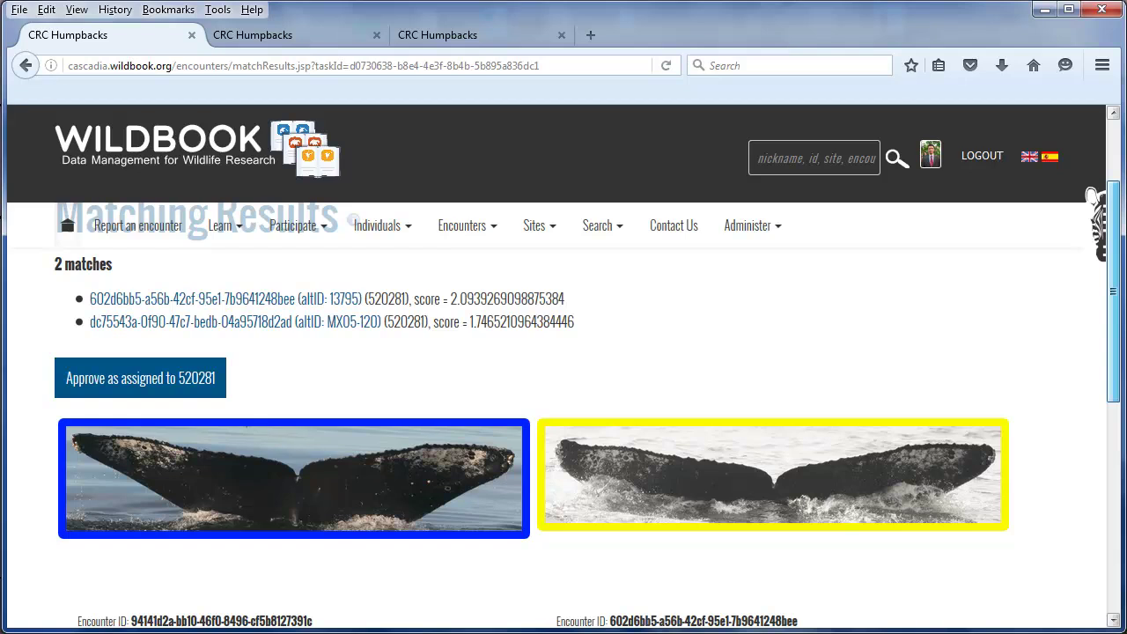
scroll(587, 404, down, 1)
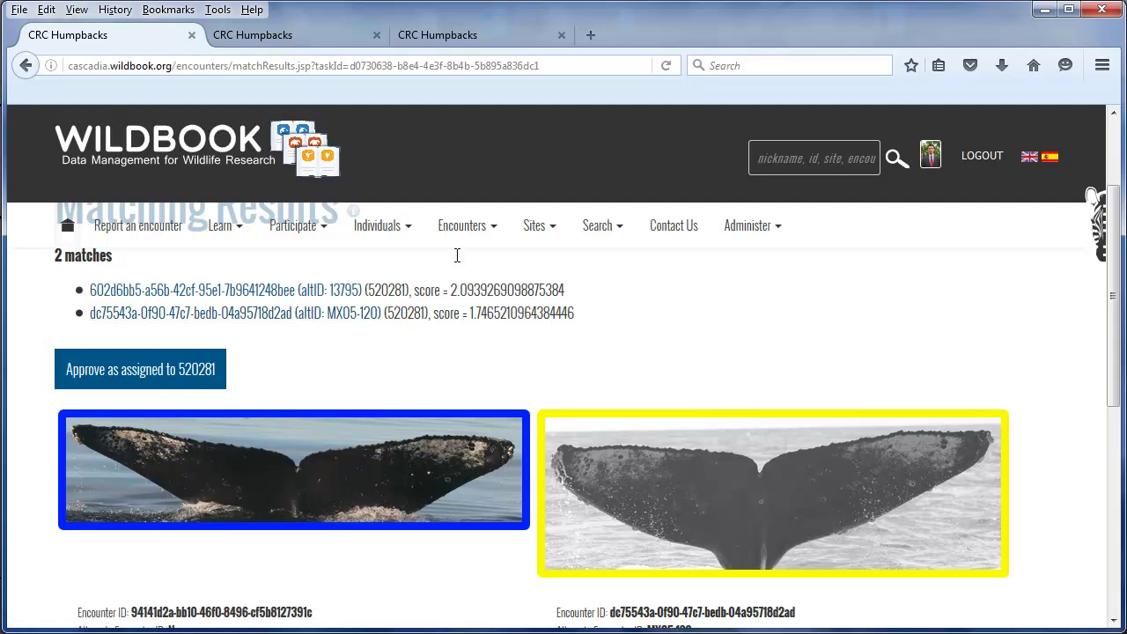
click(477, 34)
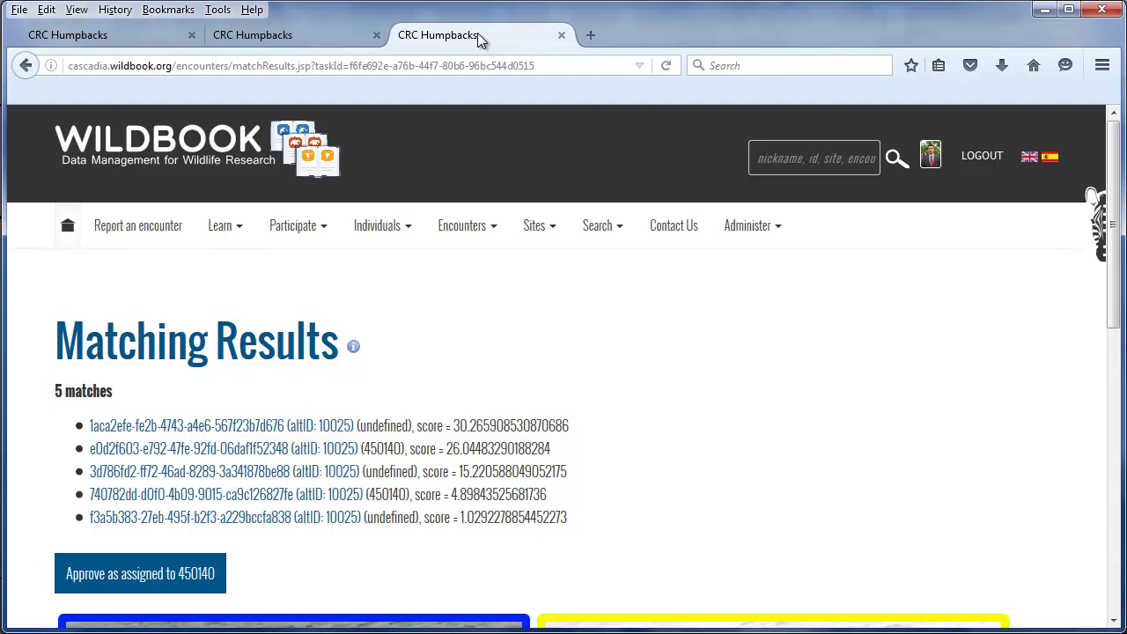
drag(1115, 247, 1122, 309)
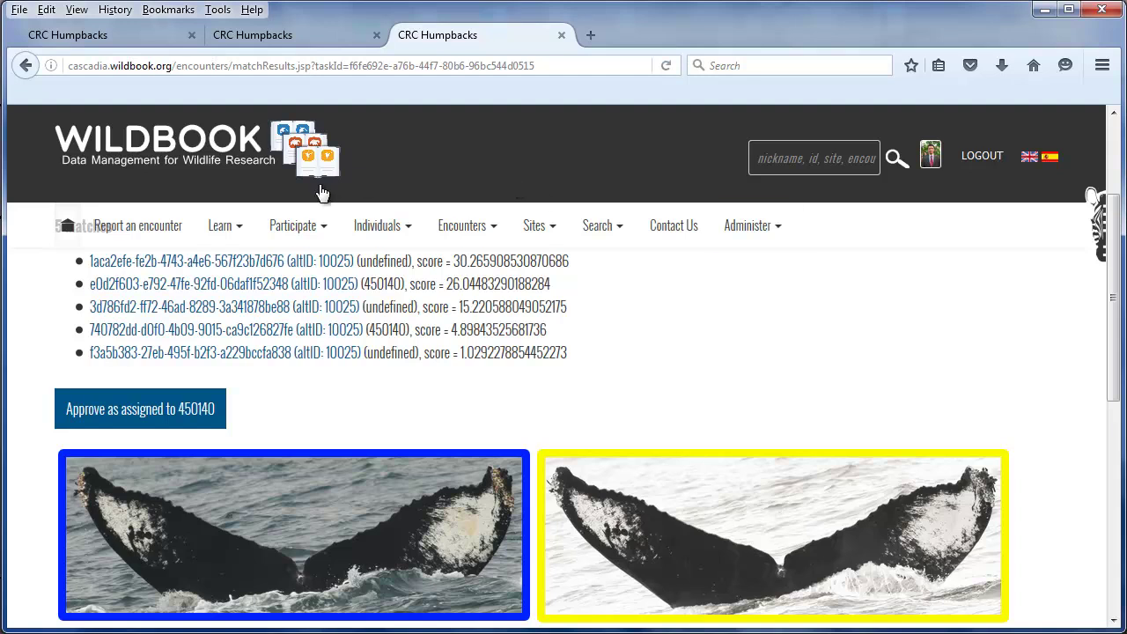